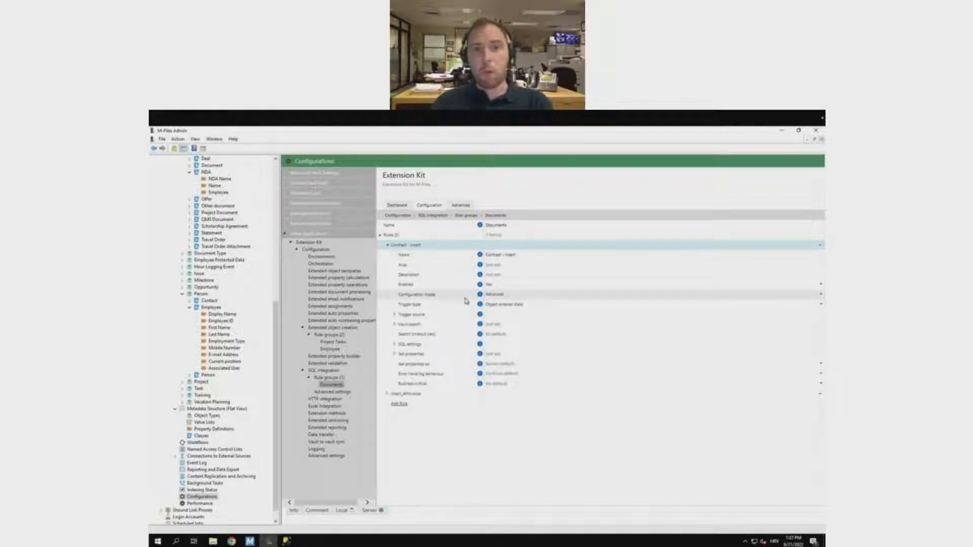
Examine the Contract - Insert rule's trigger source, SQL settings and connection string
{"action": "left_click", "coordinate": [396, 316]}
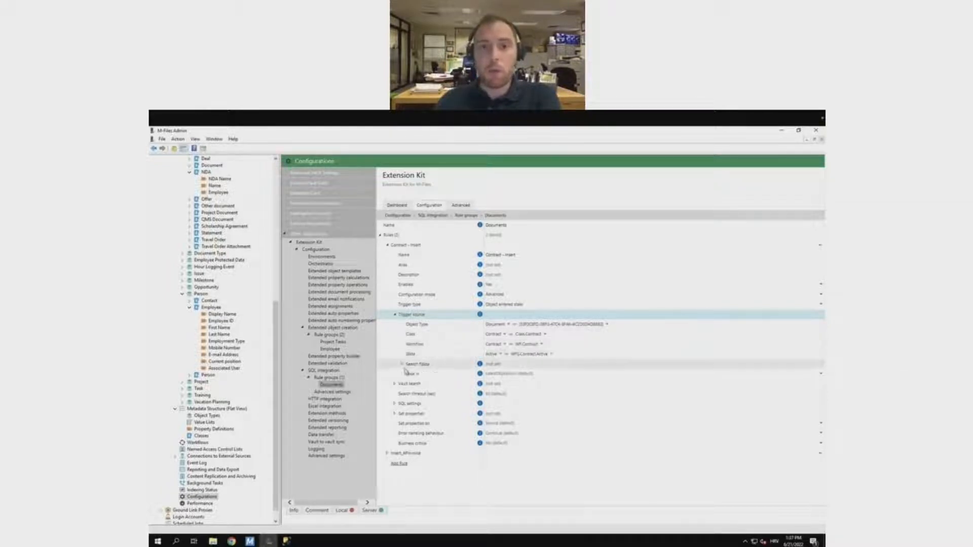
{"action": "left_click", "coordinate": [395, 404]}
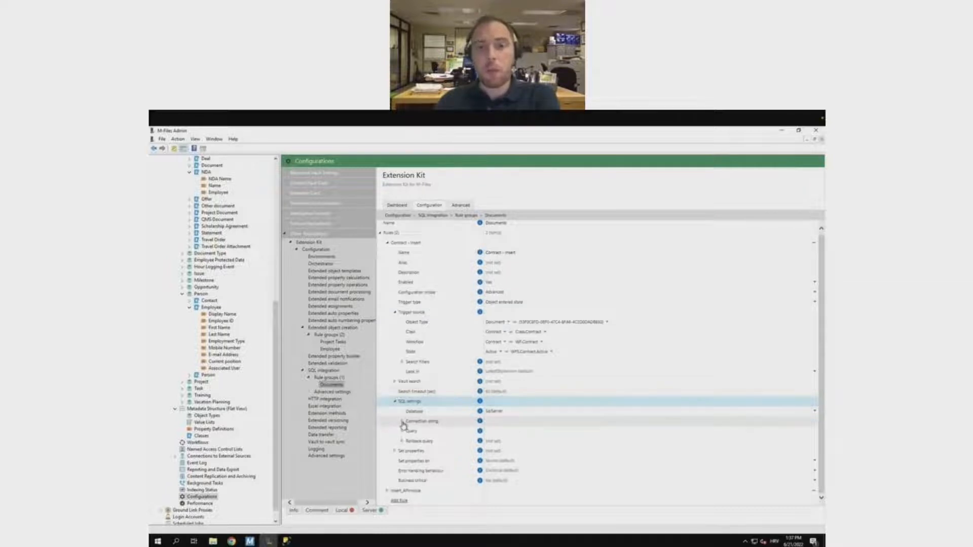
{"action": "left_click_drag", "start_coordinate": [821, 392], "coordinate": [822, 396]}
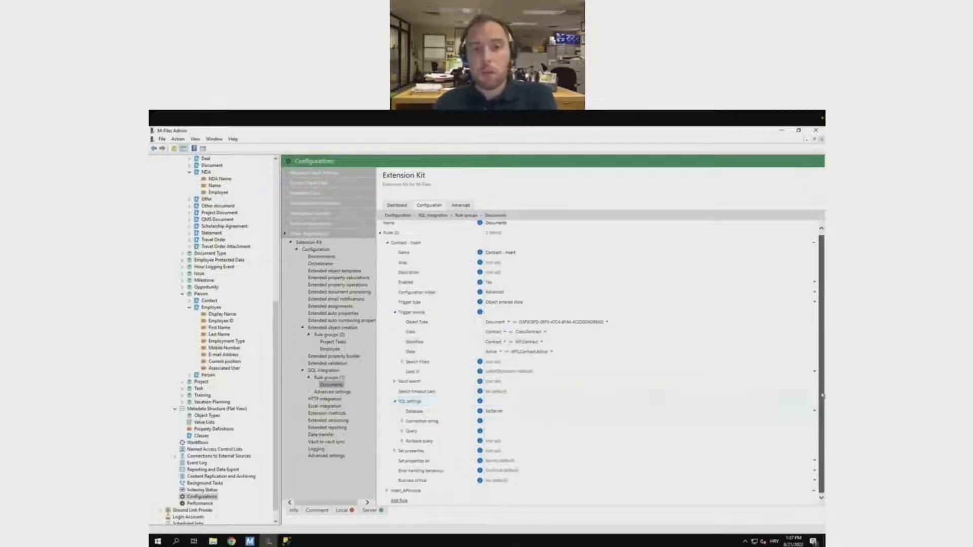
{"action": "left_click", "coordinate": [403, 421]}
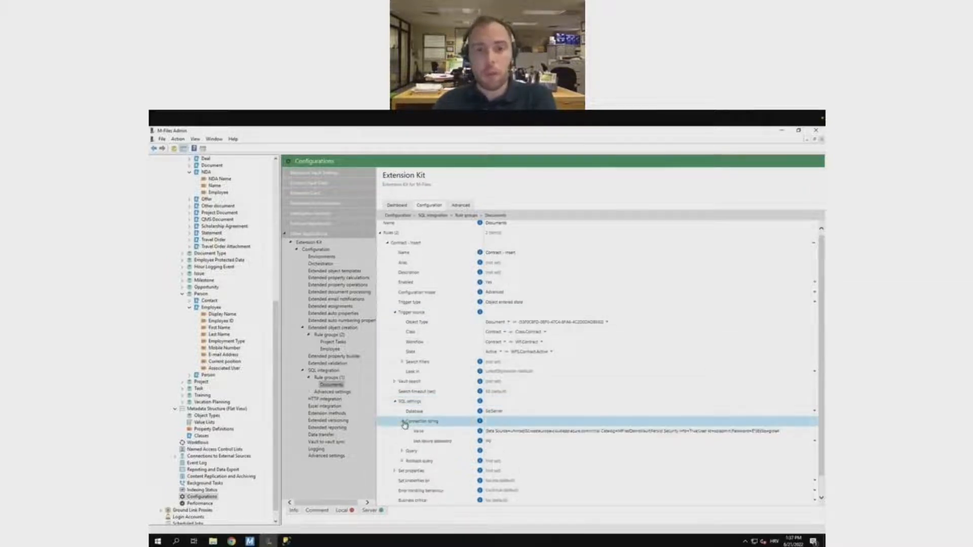
{"action": "left_click", "coordinate": [403, 421]}
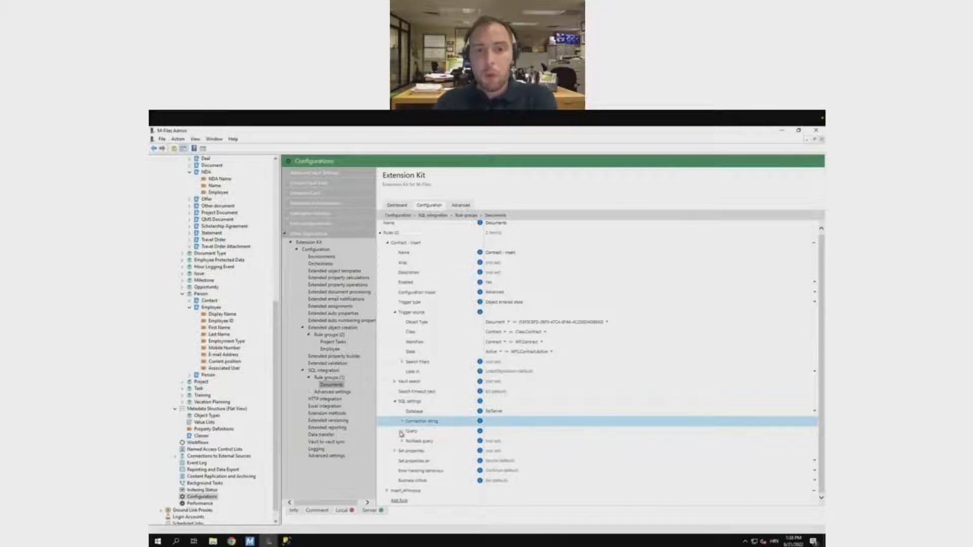
Examine the rule's SQL query settings, including the available query types and the list of stored procedure parameters
{"action": "left_click", "coordinate": [402, 432]}
{"action": "scroll", "coordinate": [416, 430], "scroll_direction": "down", "scroll_amount": 1}
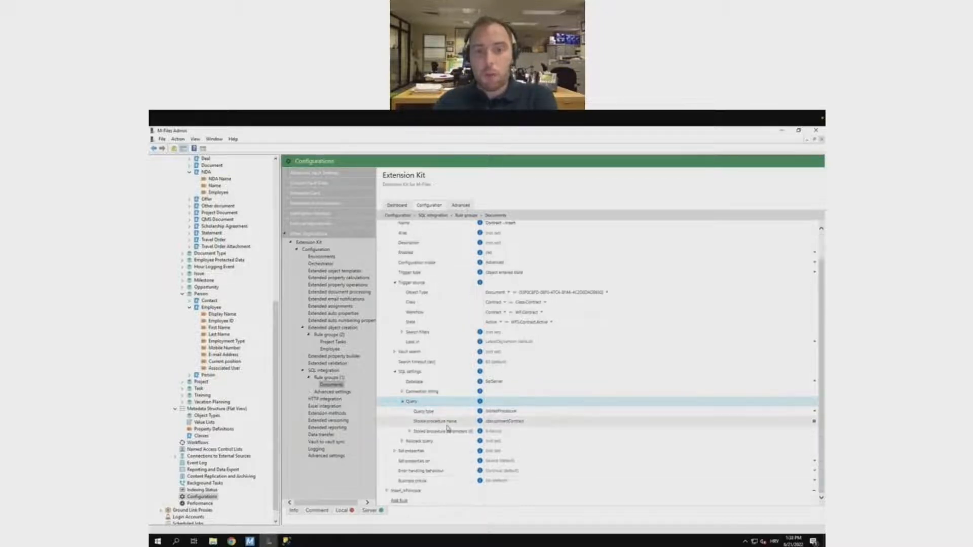
{"action": "left_click", "coordinate": [513, 411]}
{"action": "left_click", "coordinate": [516, 412]}
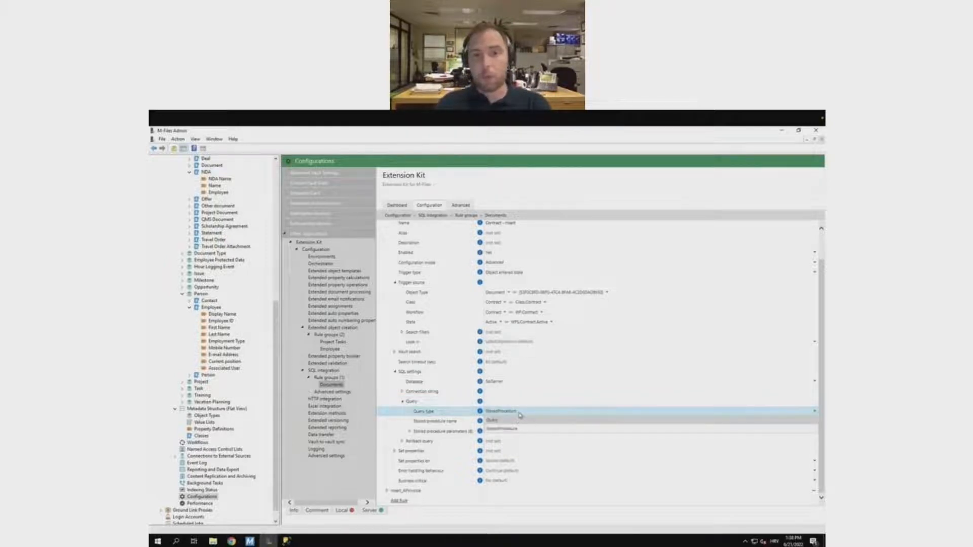
{"action": "left_click", "coordinate": [519, 412]}
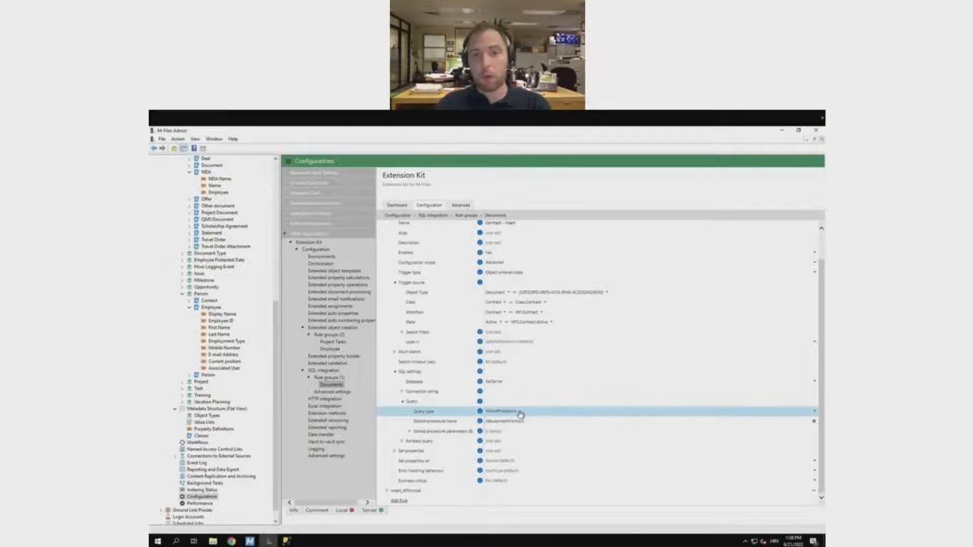
{"action": "left_click", "coordinate": [411, 432]}
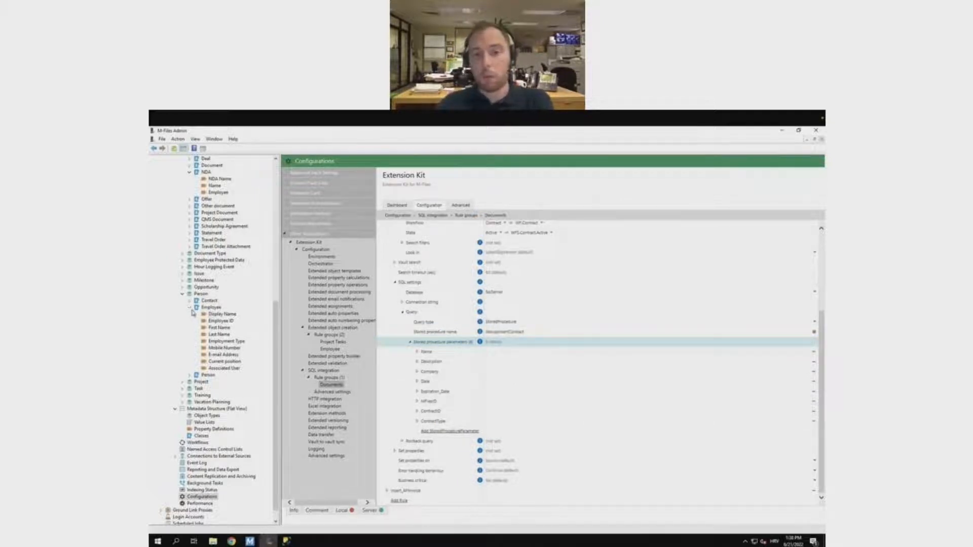
List the Contract class's properties in the metadata structure and inspect the stored procedure's Name parameter
{"action": "scroll", "coordinate": [192, 314], "scroll_direction": "up", "scroll_amount": 3}
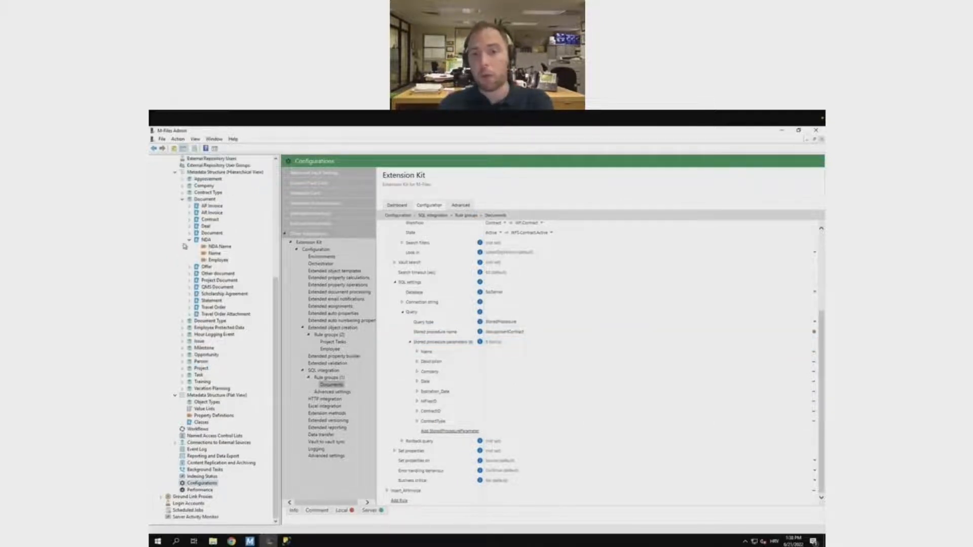
{"action": "left_click", "coordinate": [190, 241]}
{"action": "left_click", "coordinate": [190, 240]}
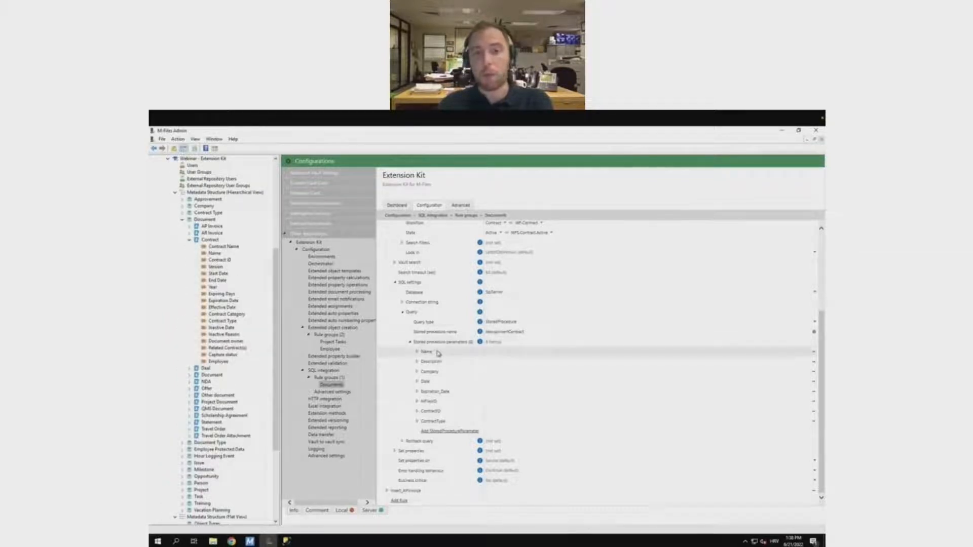
{"action": "left_click", "coordinate": [419, 353]}
{"action": "left_click", "coordinate": [418, 352]}
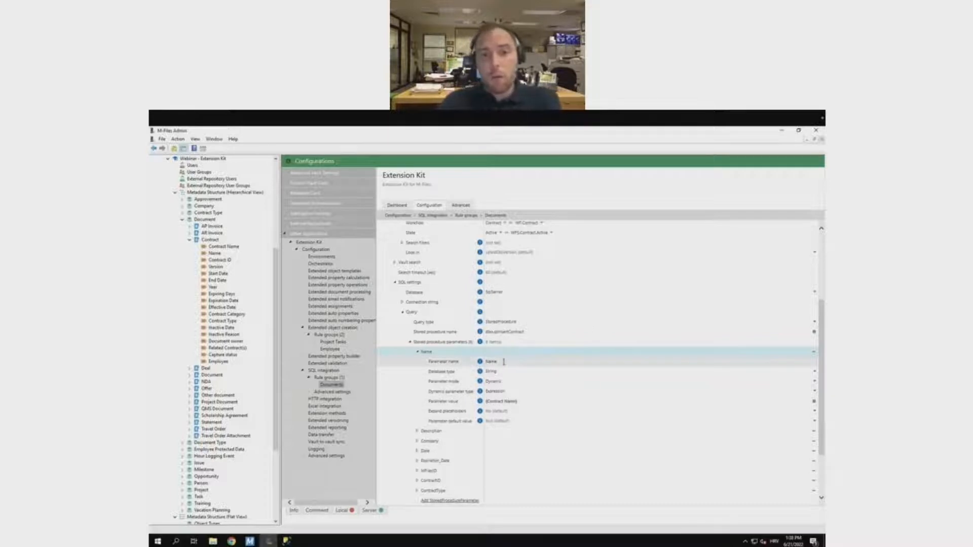
Inspect the Company parameter's settings alongside those of the Name parameter, and collapse the query section
{"action": "scroll", "coordinate": [425, 434], "scroll_direction": "down", "scroll_amount": 3}
{"action": "left_click", "coordinate": [418, 373]}
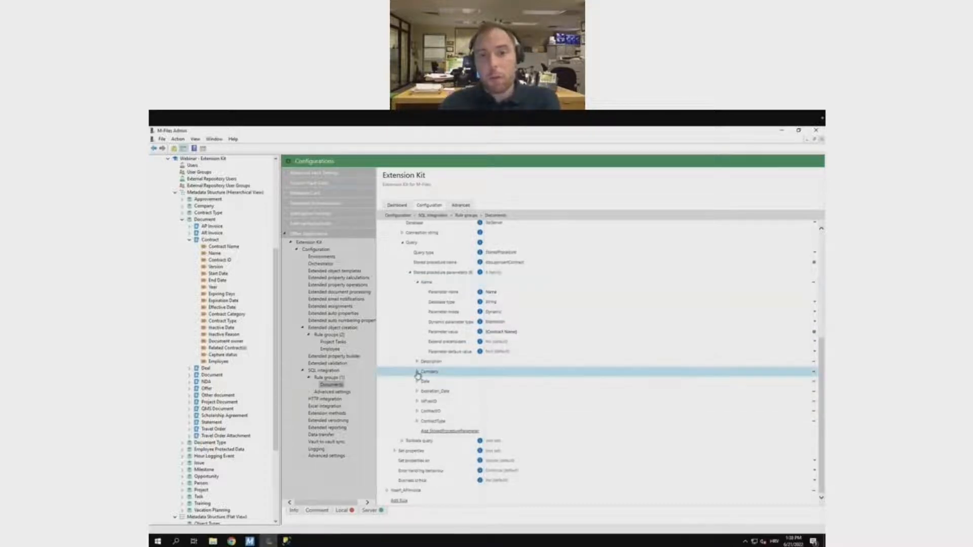
{"action": "left_click", "coordinate": [417, 373]}
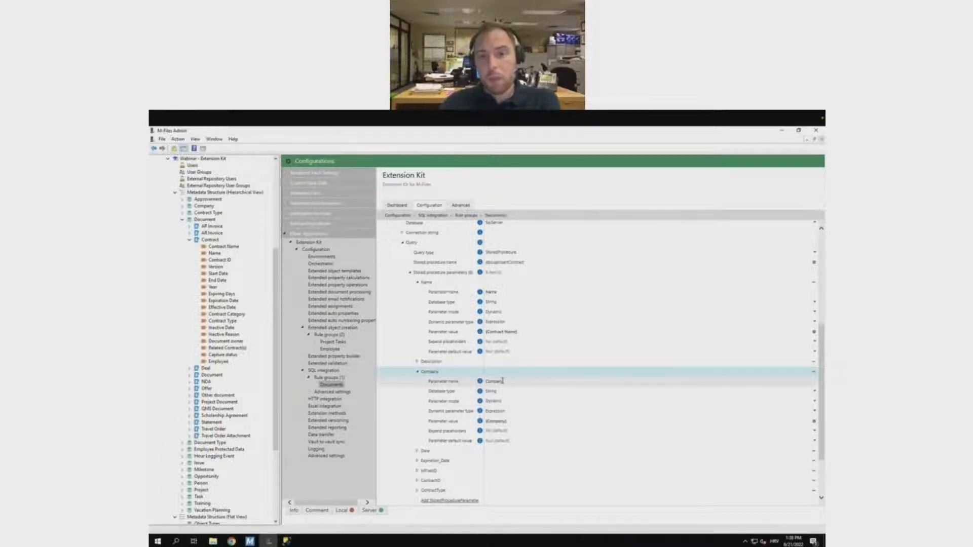
{"action": "scroll", "coordinate": [503, 380], "scroll_direction": "down", "scroll_amount": 3}
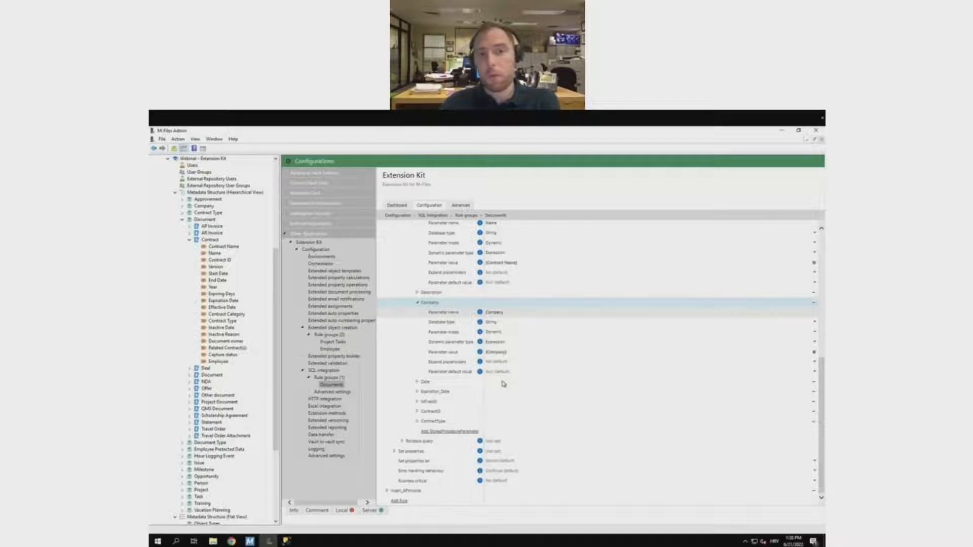
{"action": "scroll", "coordinate": [503, 384], "scroll_direction": "up", "scroll_amount": 2}
{"action": "scroll", "coordinate": [503, 384], "scroll_direction": "up", "scroll_amount": 1}
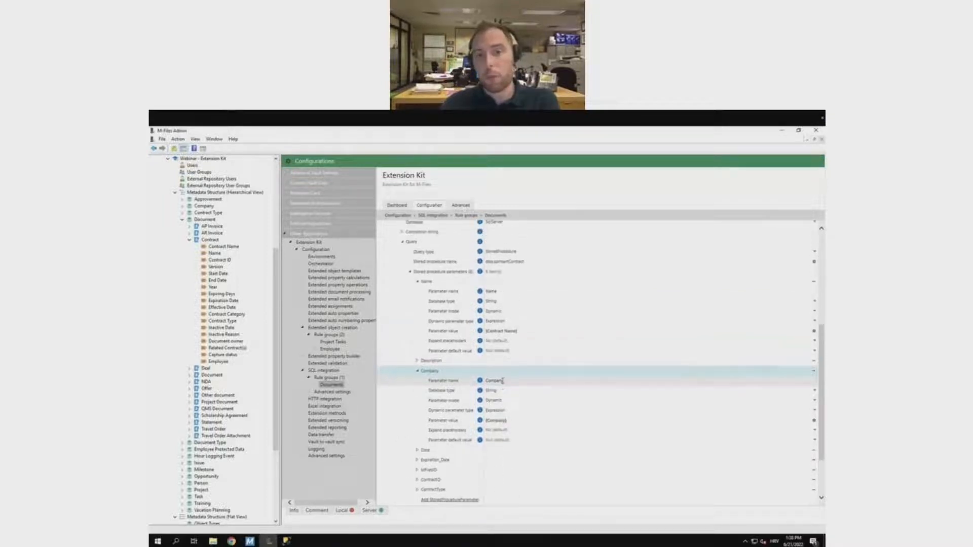
{"action": "scroll", "coordinate": [500, 344], "scroll_direction": "up", "scroll_amount": 1}
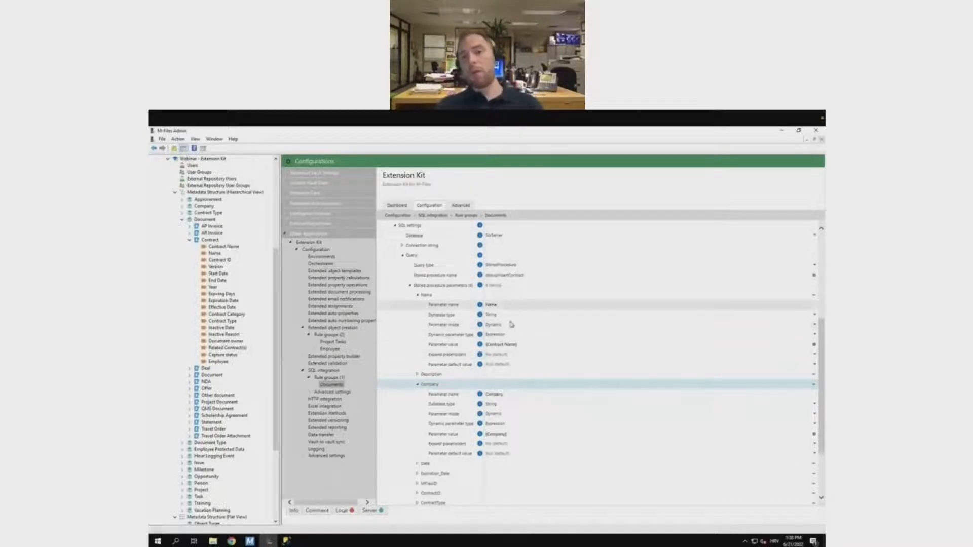
{"action": "scroll", "coordinate": [511, 329], "scroll_direction": "up", "scroll_amount": 4}
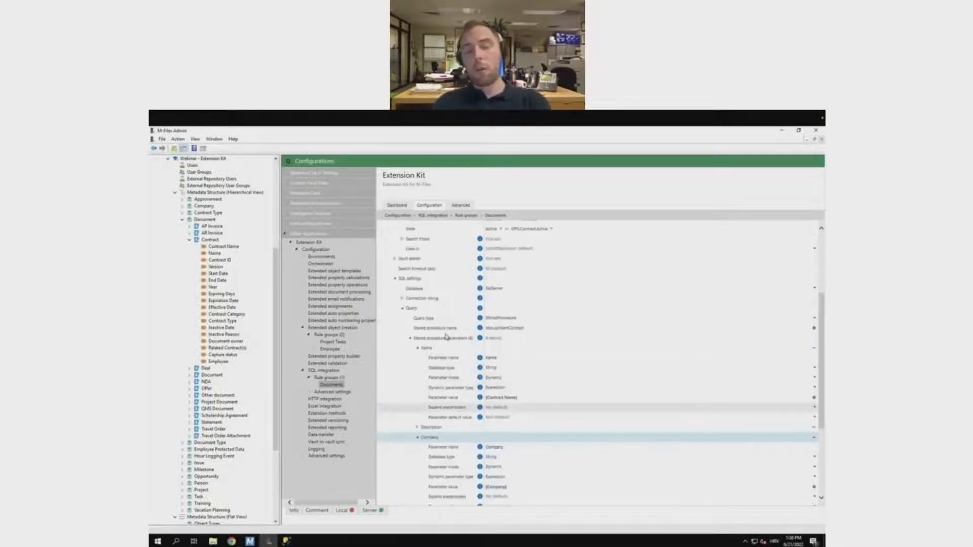
{"action": "left_click", "coordinate": [404, 310]}
{"action": "scroll", "coordinate": [431, 355], "scroll_direction": "up", "scroll_amount": 5}
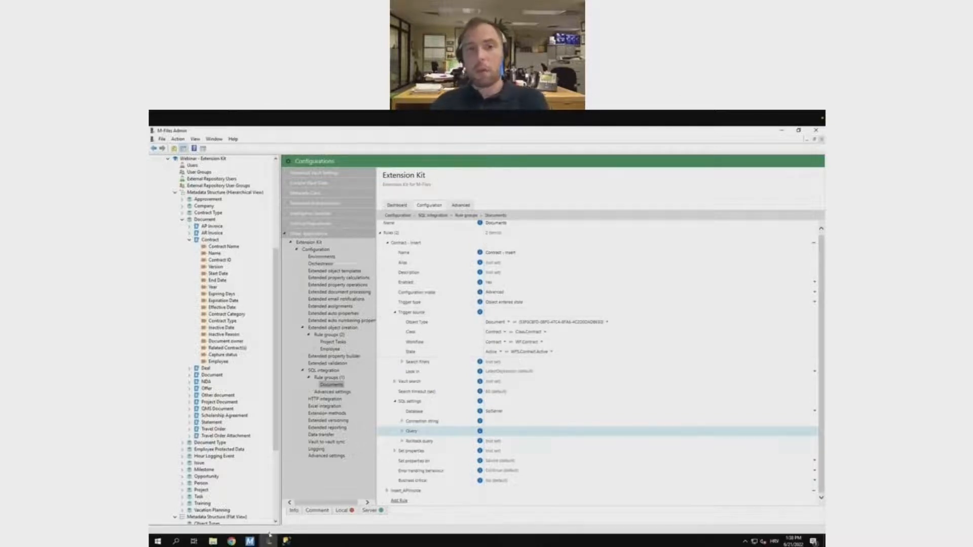
Switch to the EK - Webinar vault in M-Files and check in the [Employment] Template document
{"action": "mouse_move", "coordinate": [270, 541]}
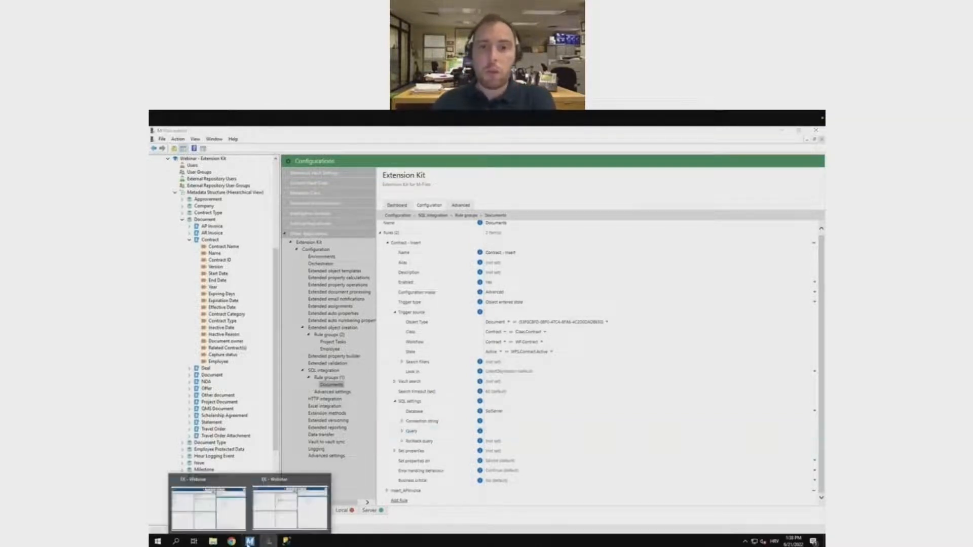
{"action": "left_click", "coordinate": [300, 516]}
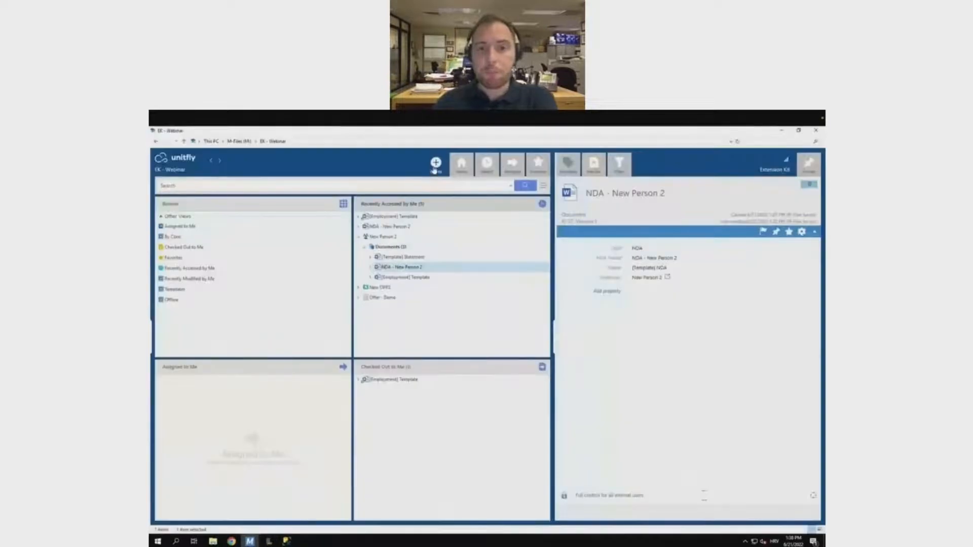
{"action": "right_click", "coordinate": [404, 217]}
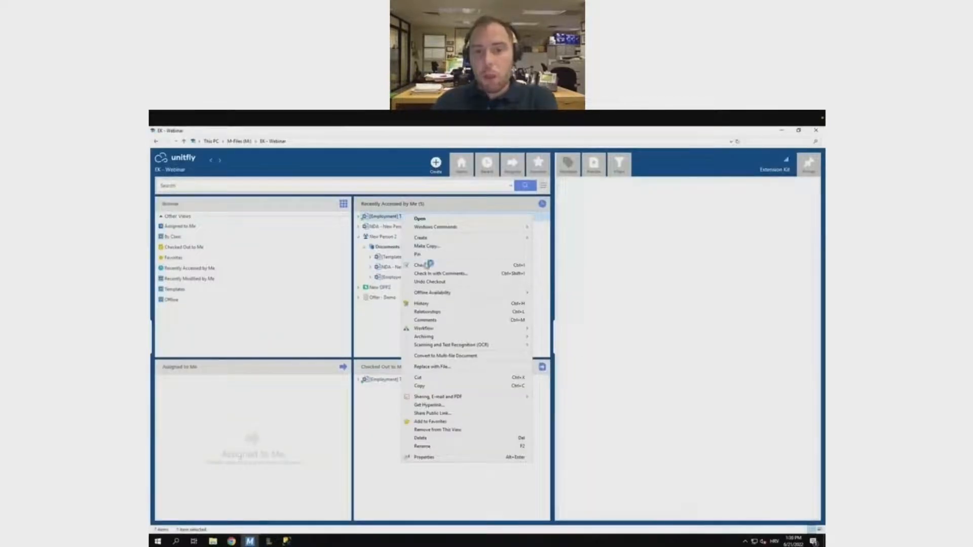
{"action": "left_click", "coordinate": [426, 265]}
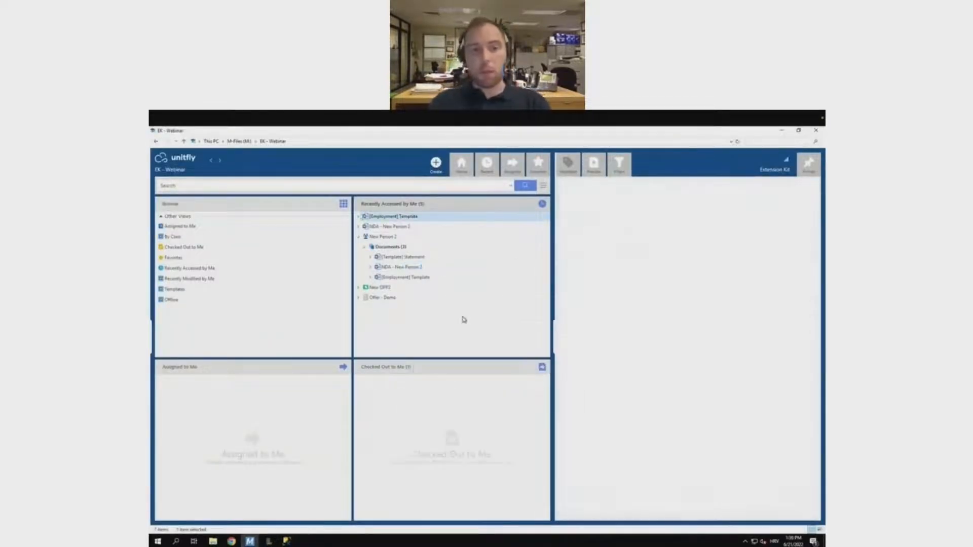
{"action": "left_click", "coordinate": [516, 367]}
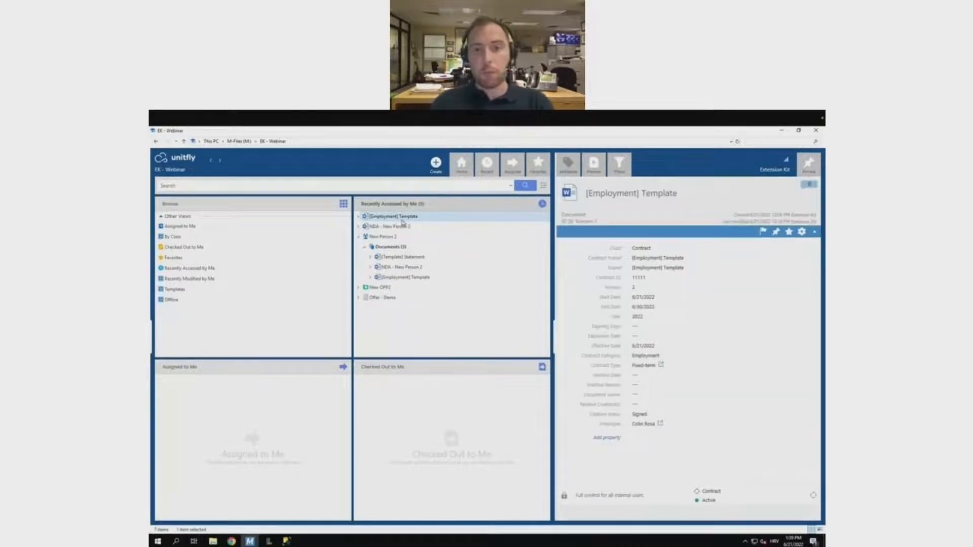
Start a new document of class Contract based on the [Employment] Template
{"action": "left_click", "coordinate": [434, 164]}
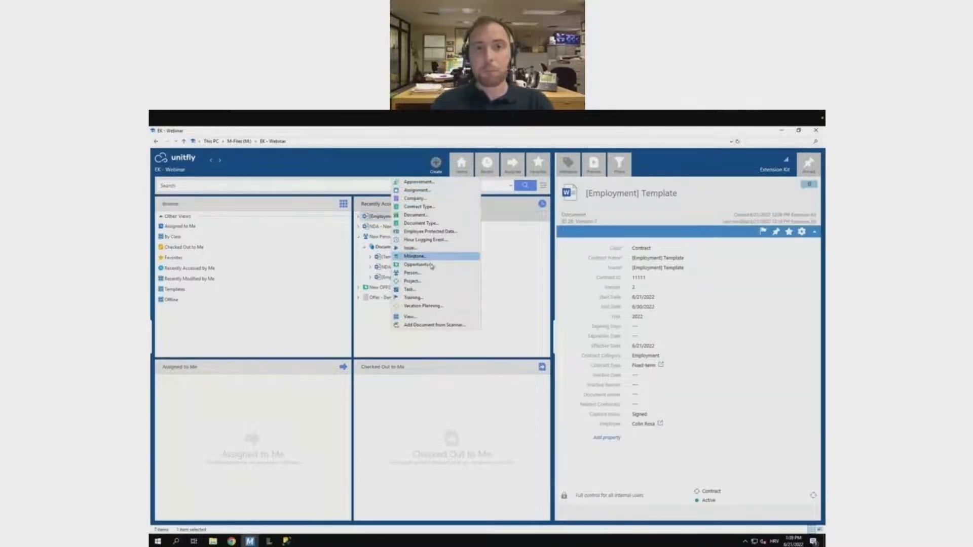
{"action": "left_click", "coordinate": [416, 215]}
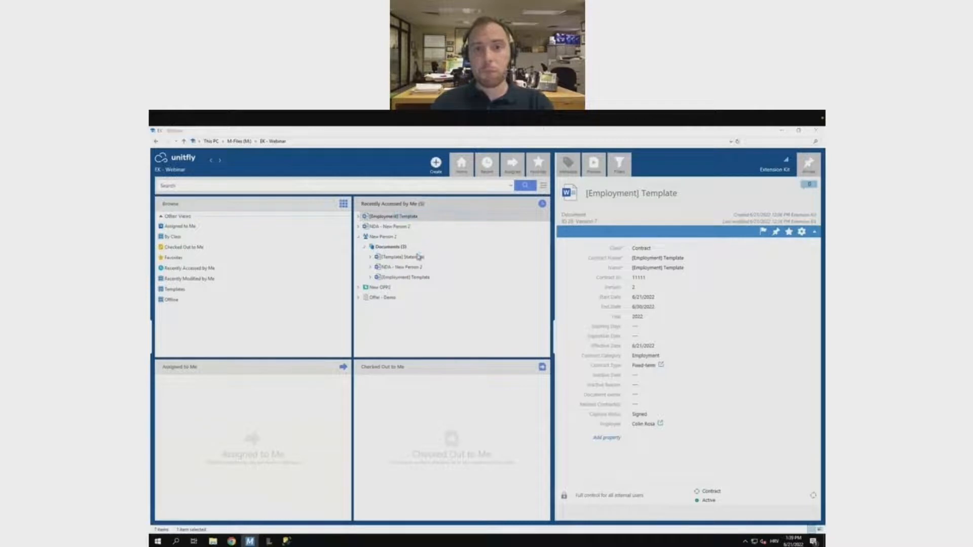
{"action": "type", "text": "contrac"}
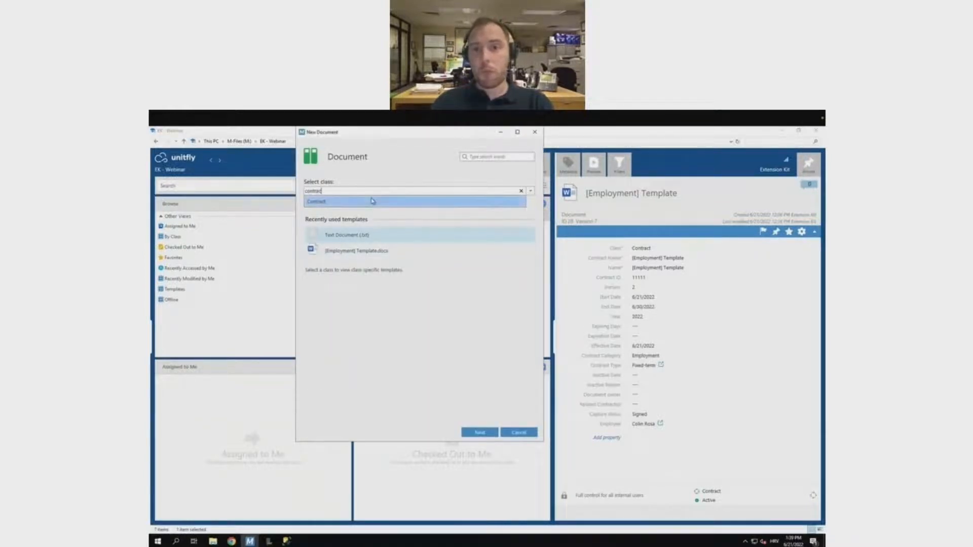
{"action": "left_click", "coordinate": [373, 201]}
{"action": "left_click", "coordinate": [479, 432]}
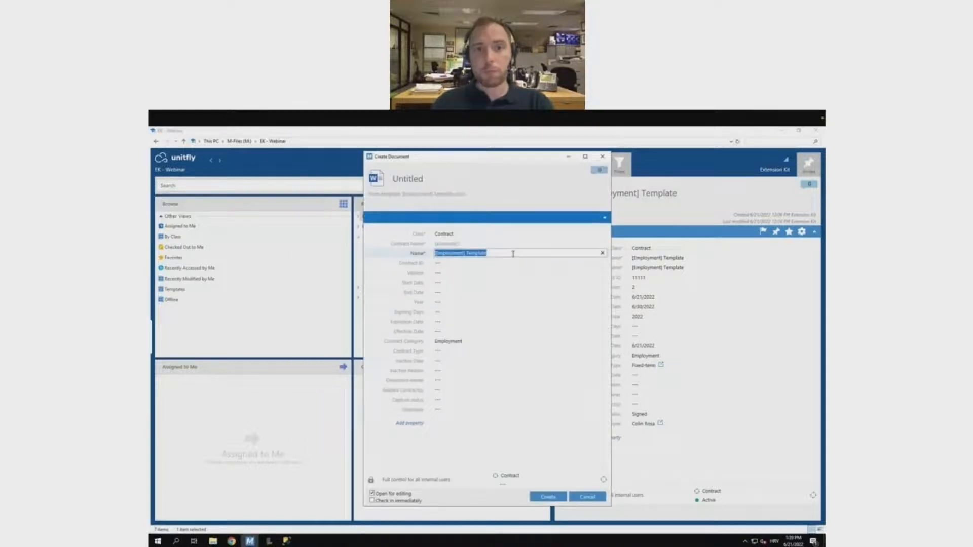
Name the new contract "Extension Kit - Demo", fill in its contract ID and set its version to 4
{"action": "type", "text": "Ex"}
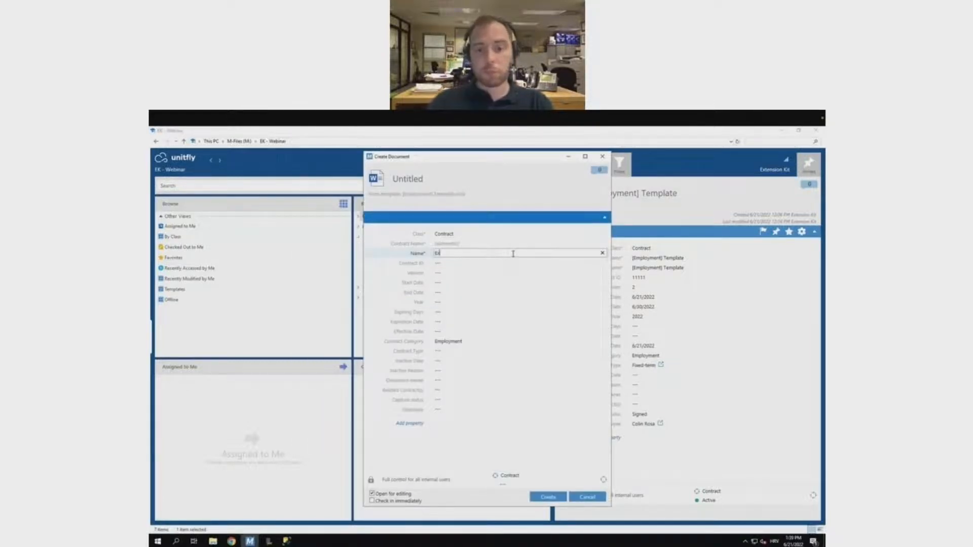
{"action": "type", "text": "tension Kit"}
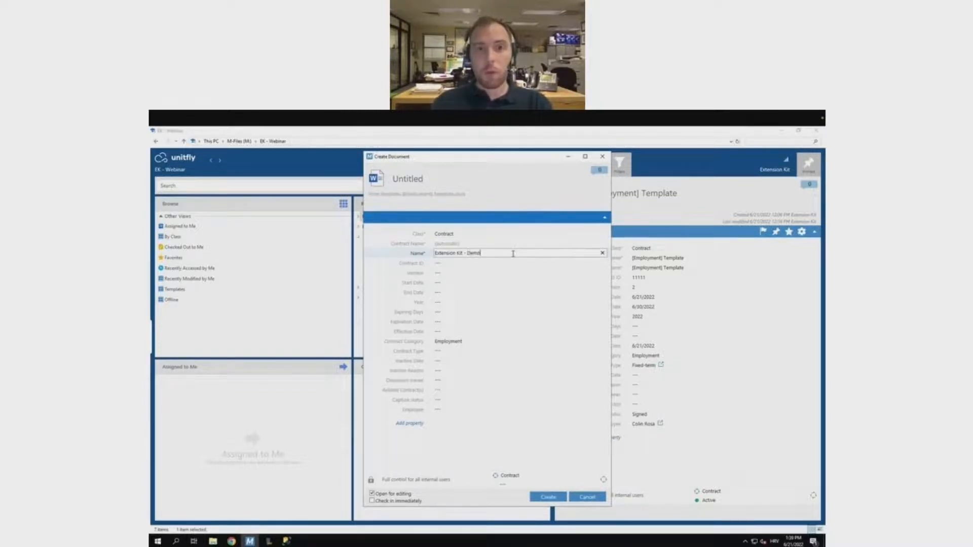
{"action": "type", "text": " - Demo"}
{"action": "left_click", "coordinate": [490, 263]}
{"action": "type", "text": "1223233"}
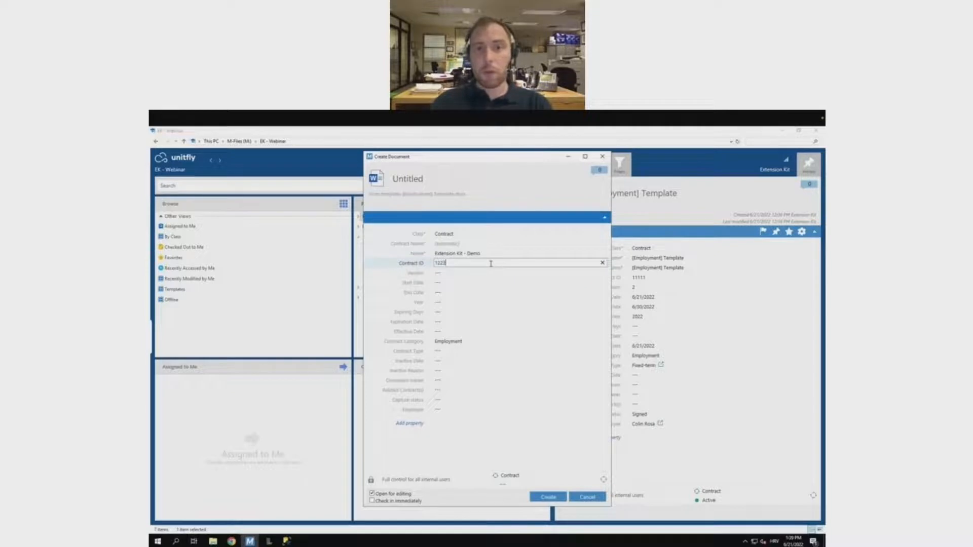
{"action": "left_click", "coordinate": [460, 272]}
{"action": "type", "text": "4"}
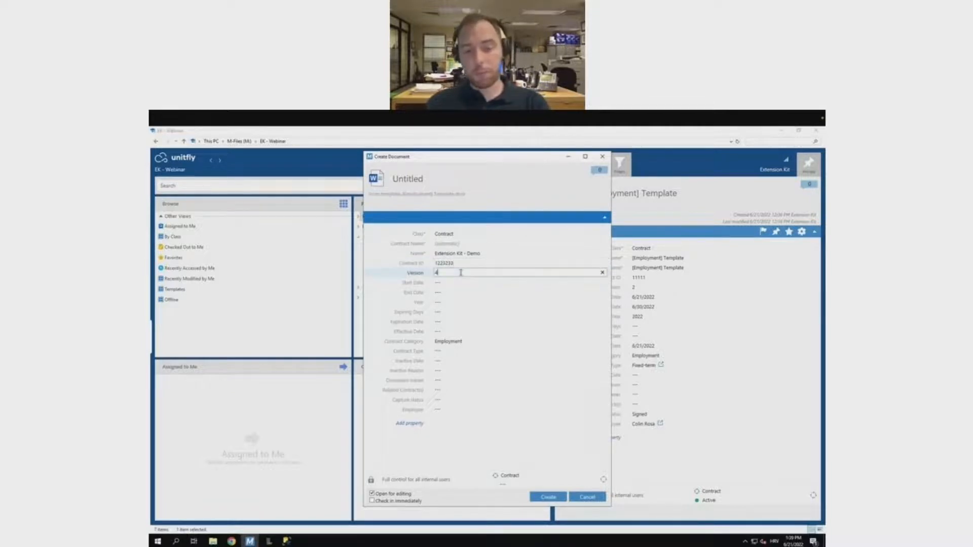
Set the contract's start and effective dates to 6/21/2022, its end date to 6/30/2022 and its year to 2022
{"action": "left_click", "coordinate": [455, 281]}
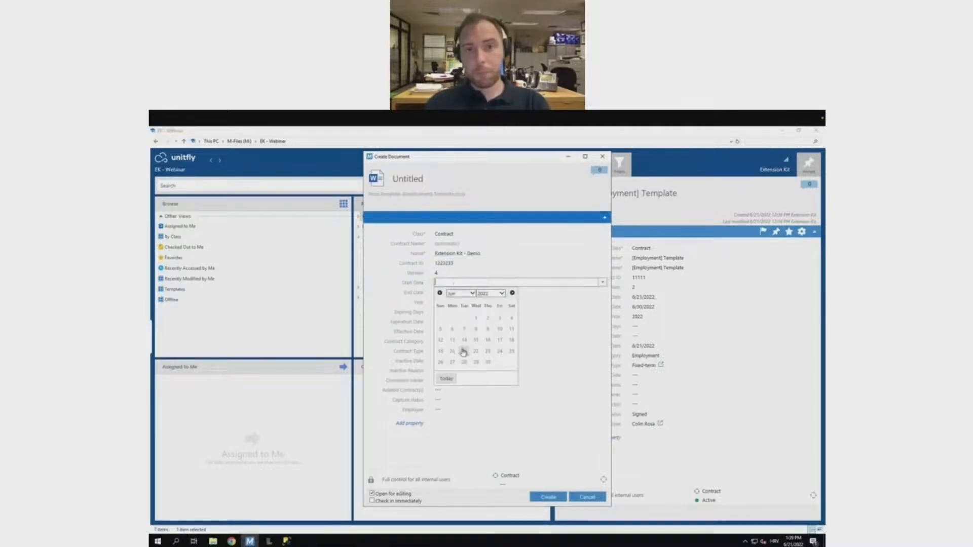
{"action": "left_click", "coordinate": [446, 379]}
{"action": "left_click", "coordinate": [449, 292]}
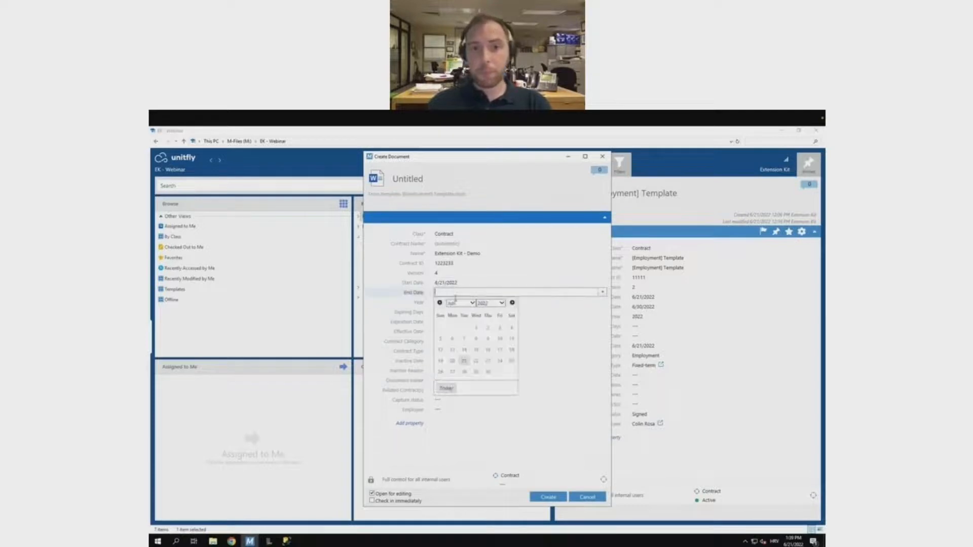
{"action": "left_click", "coordinate": [488, 374]}
{"action": "left_click", "coordinate": [448, 303]}
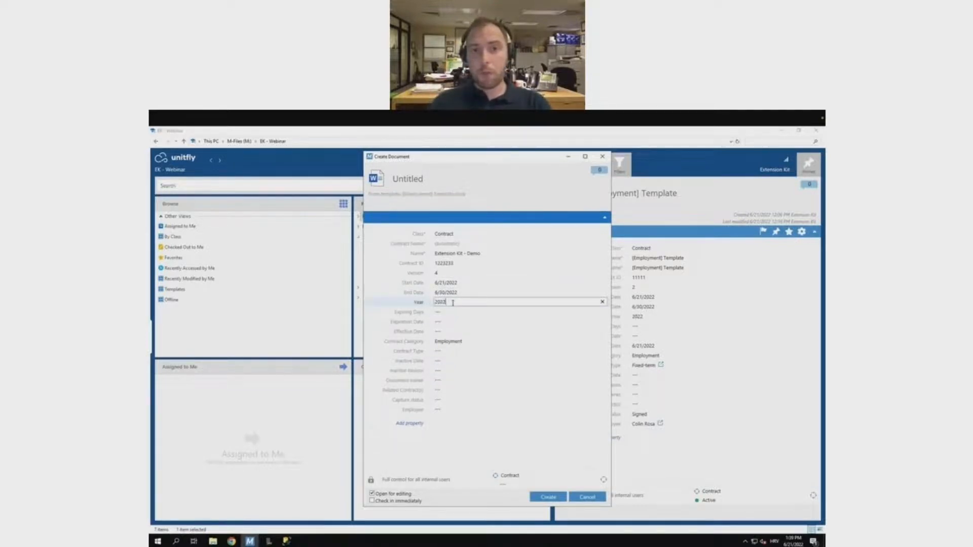
{"action": "left_click", "coordinate": [442, 332]}
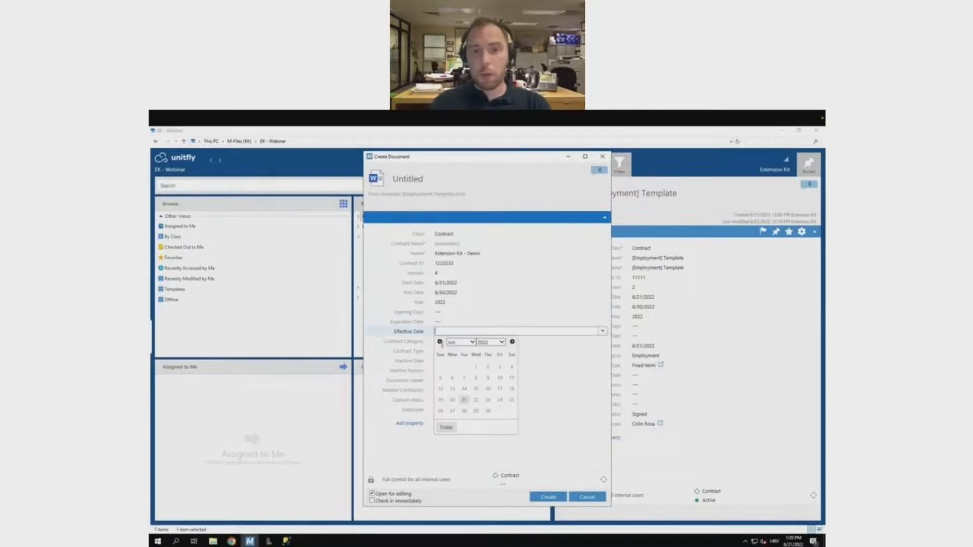
{"action": "left_click", "coordinate": [444, 426]}
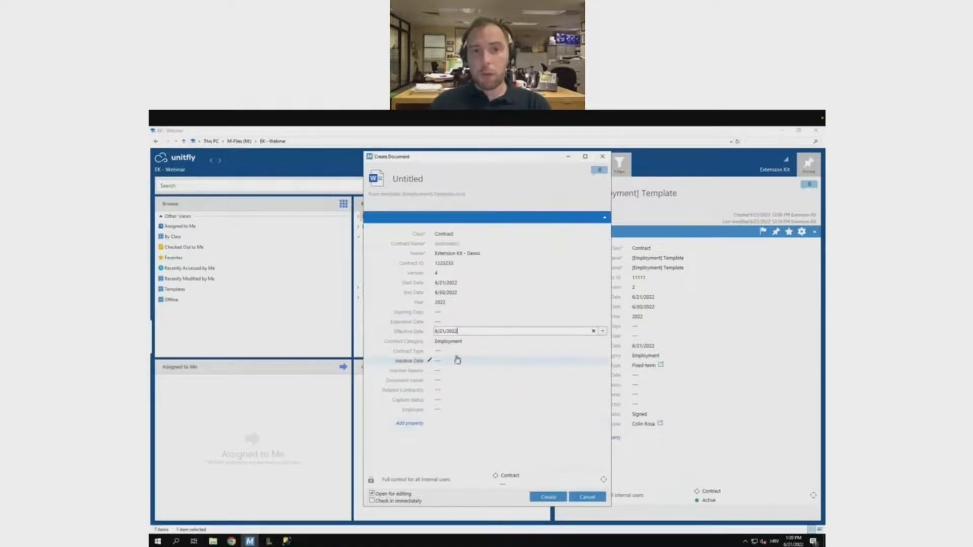
Set the contract type to Fixed-term and the inactive date to 6/25/2025
{"action": "left_click", "coordinate": [546, 349]}
{"action": "left_click", "coordinate": [602, 352]}
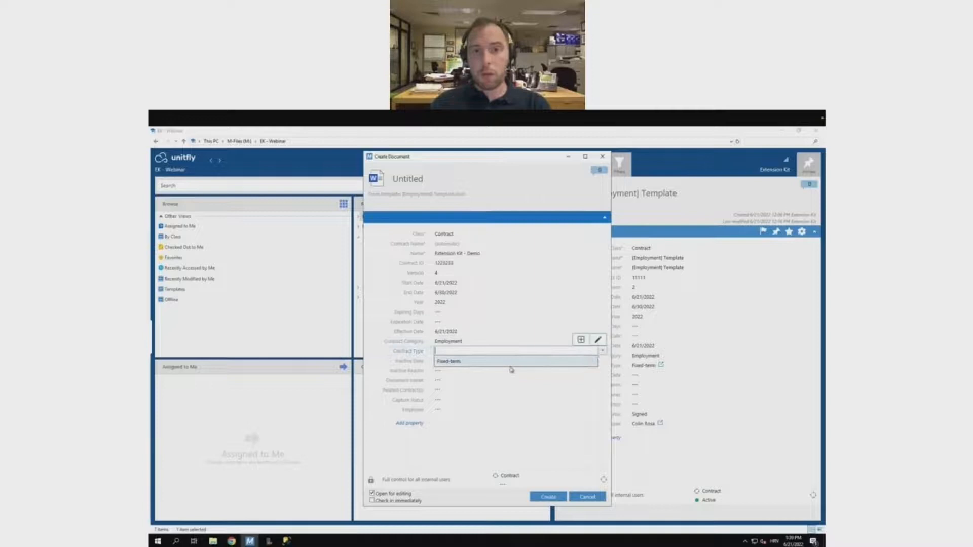
{"action": "left_click", "coordinate": [461, 363]}
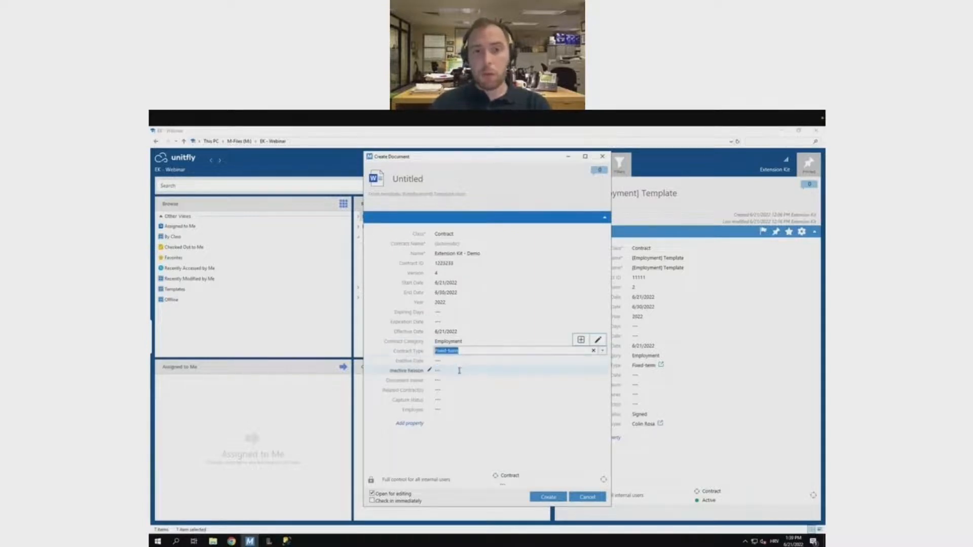
{"action": "left_click", "coordinate": [447, 362]}
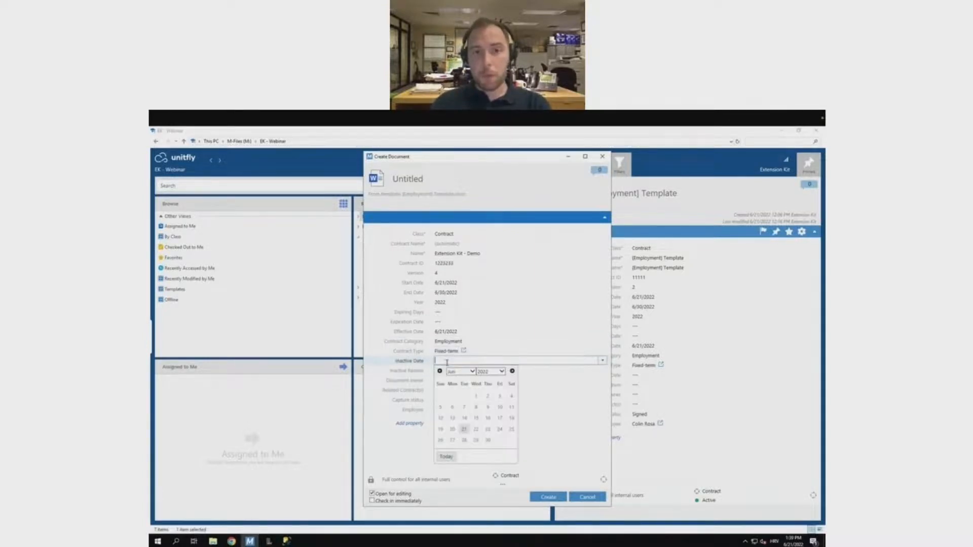
{"action": "left_click", "coordinate": [500, 372]}
{"action": "left_click", "coordinate": [488, 404]}
{"action": "left_click", "coordinate": [476, 429]}
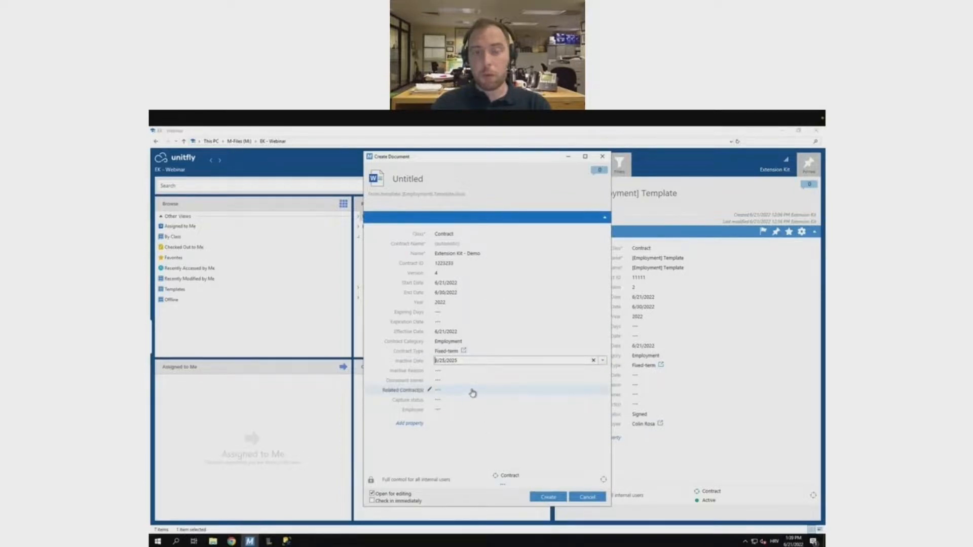
Assign the employee New Person 2 to the contract and set its workflow state to Pending Submission
{"action": "left_click", "coordinate": [446, 410]}
{"action": "left_click", "coordinate": [599, 410]}
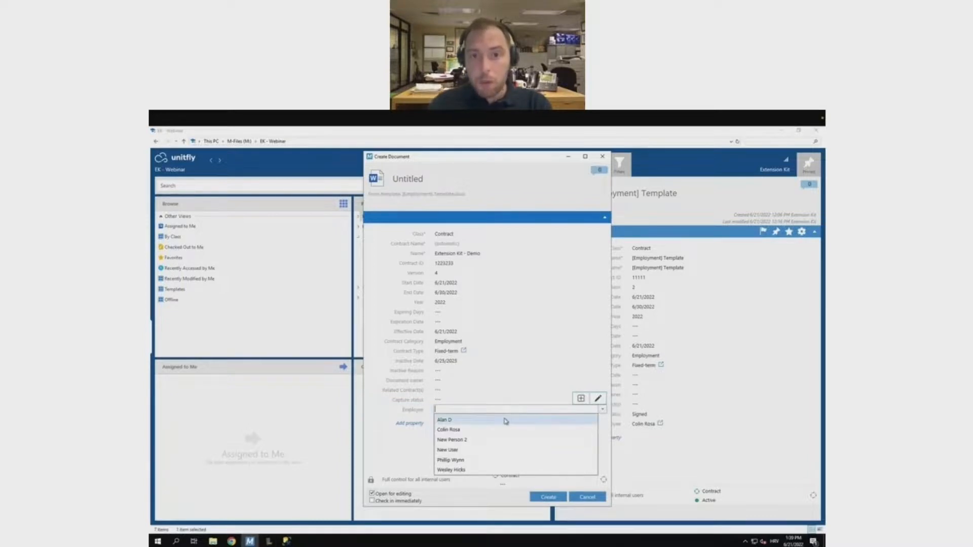
{"action": "left_click", "coordinate": [468, 440]}
{"action": "left_click", "coordinate": [514, 484]}
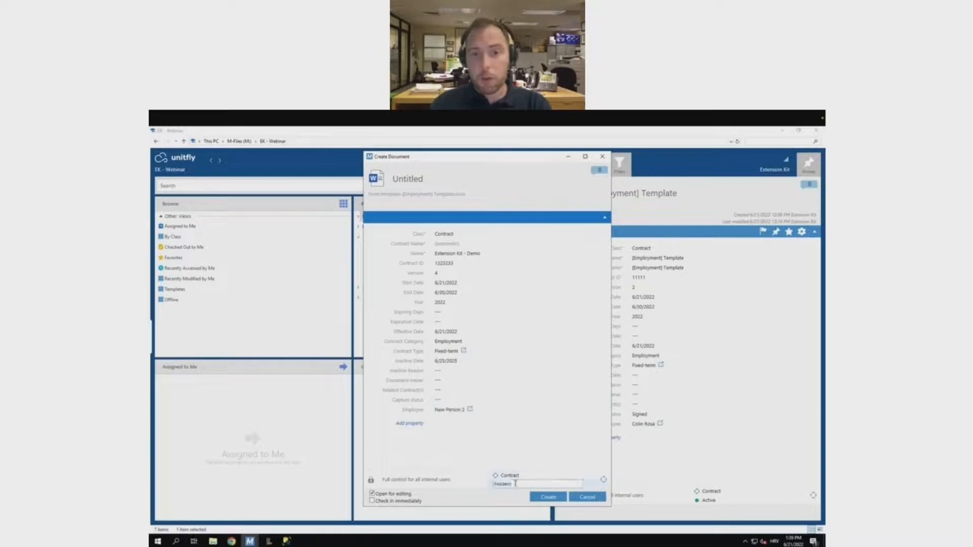
{"action": "left_click", "coordinate": [524, 474]}
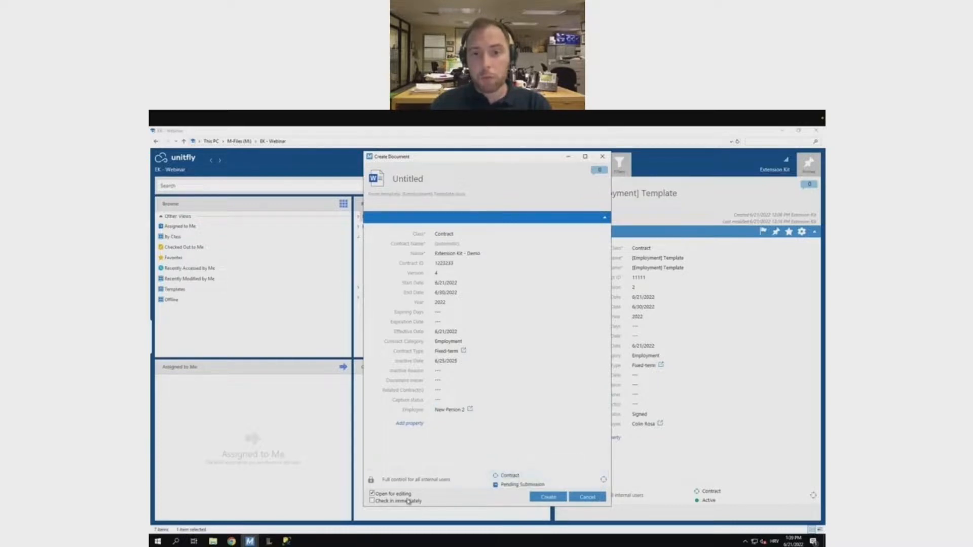
Try to create the contract with immediate check-in instead of opening it for editing
{"action": "left_click", "coordinate": [408, 502]}
{"action": "left_click", "coordinate": [546, 497]}
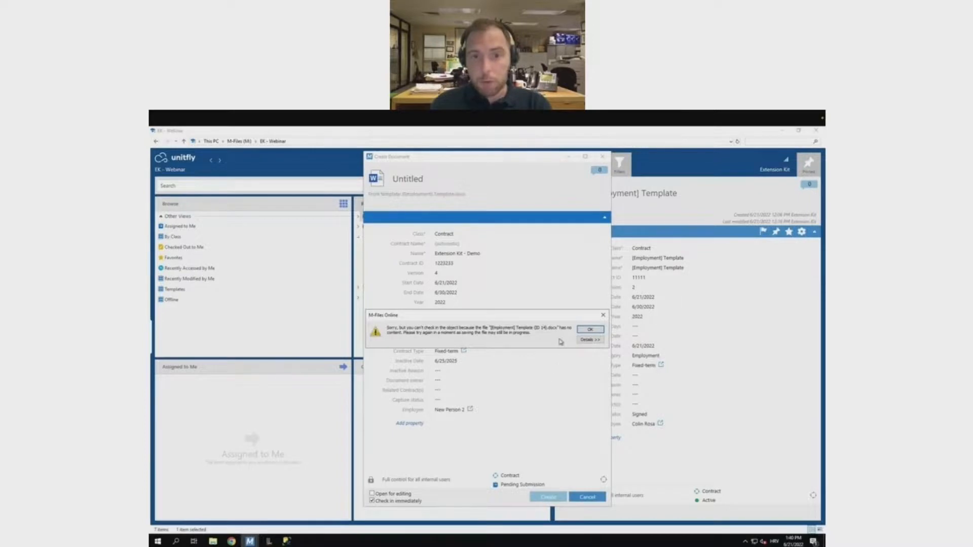
{"action": "left_click", "coordinate": [589, 330]}
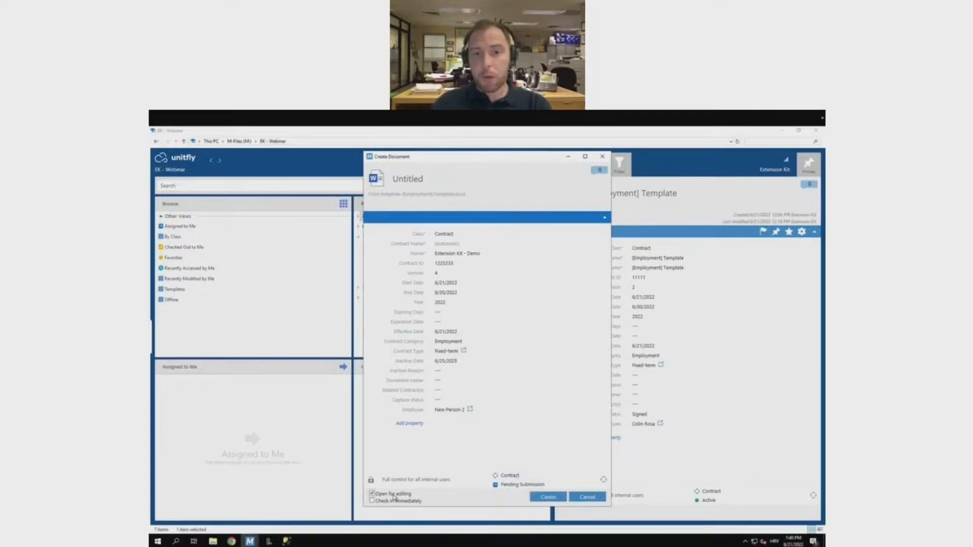
Create the contract opened for editing, enter the placeholder text "sdadasdasda" in Word, then save the document and check it in
{"action": "left_click", "coordinate": [549, 496]}
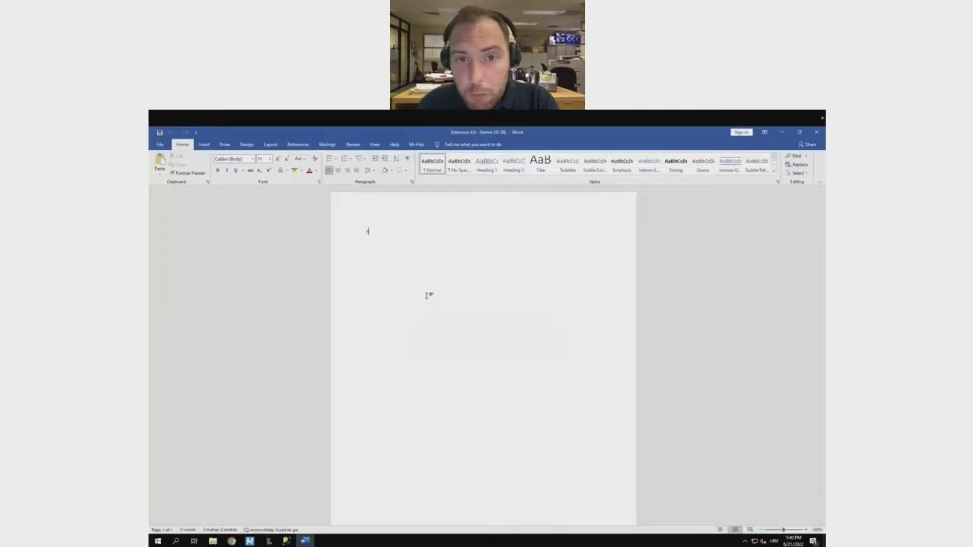
{"action": "type", "text": "sdadasdasda"}
{"action": "left_click", "coordinate": [820, 133]}
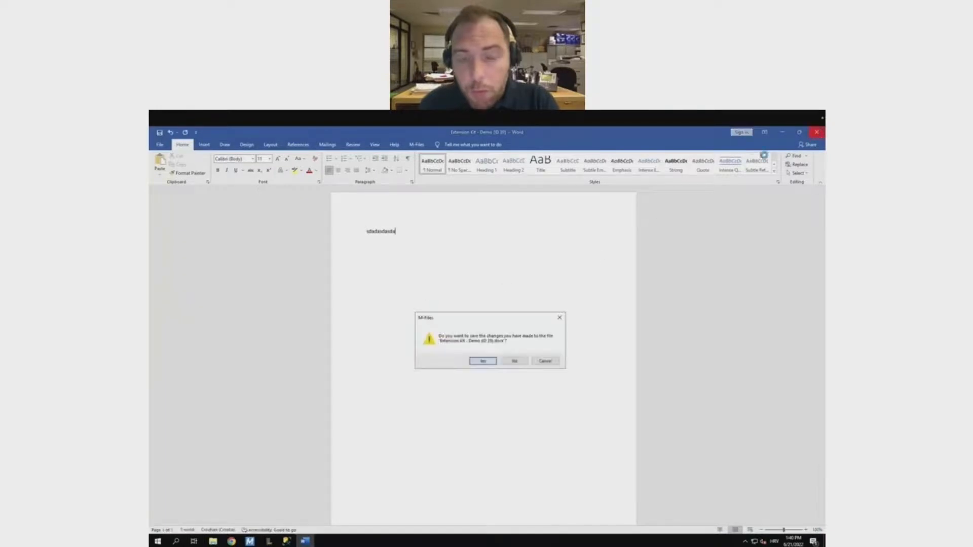
{"action": "left_click", "coordinate": [489, 361]}
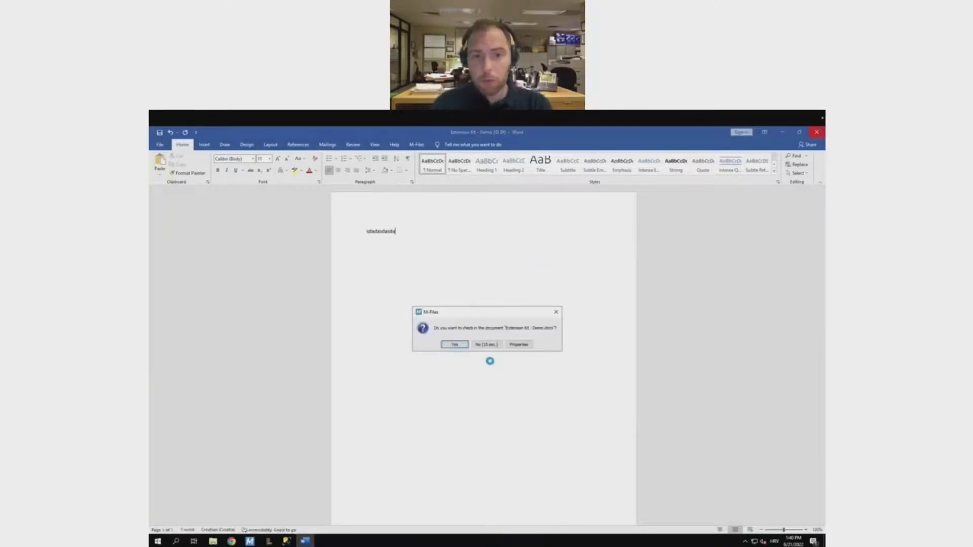
{"action": "left_click", "coordinate": [449, 345]}
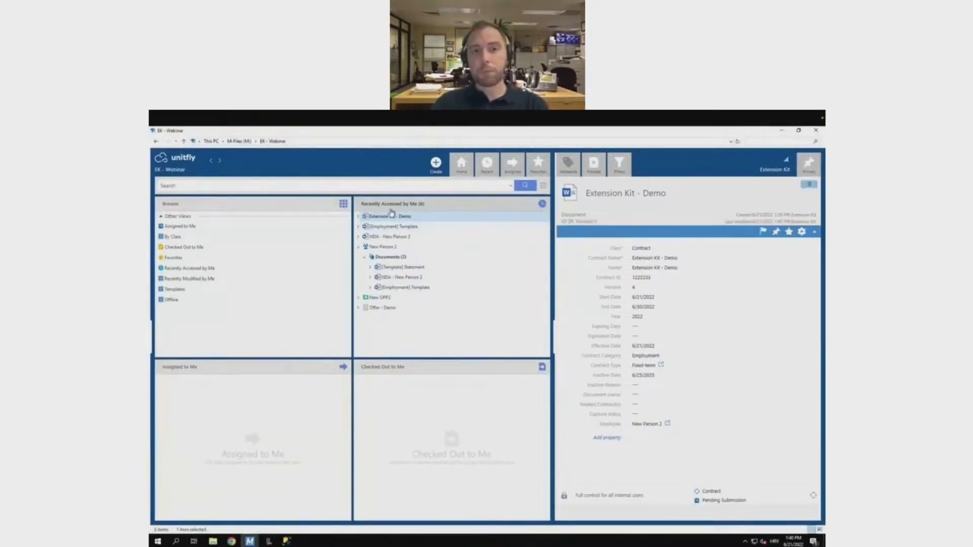
Set the capture status of the Extension Kit - Demo contract to Signed and save the change
{"action": "left_click", "coordinate": [648, 415]}
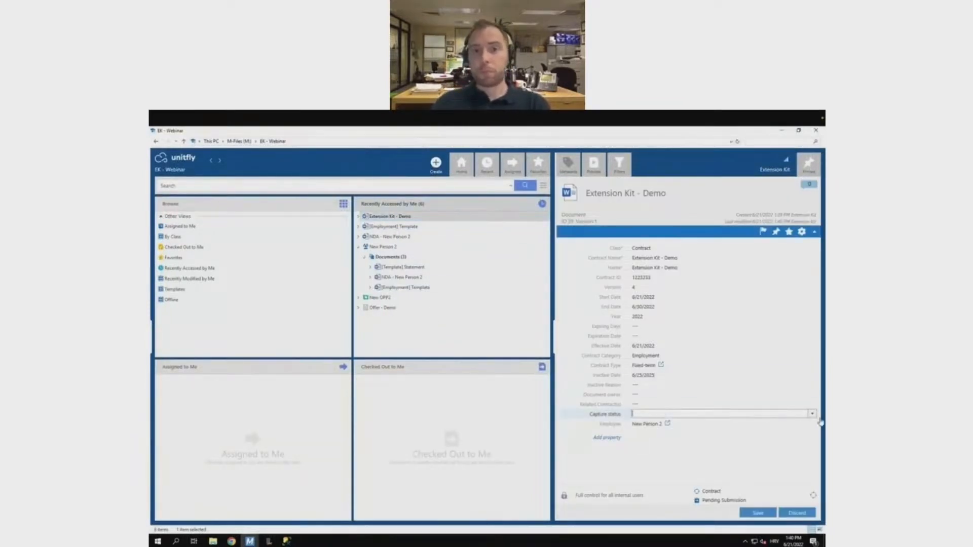
{"action": "left_click", "coordinate": [810, 414]}
{"action": "left_click", "coordinate": [642, 444]}
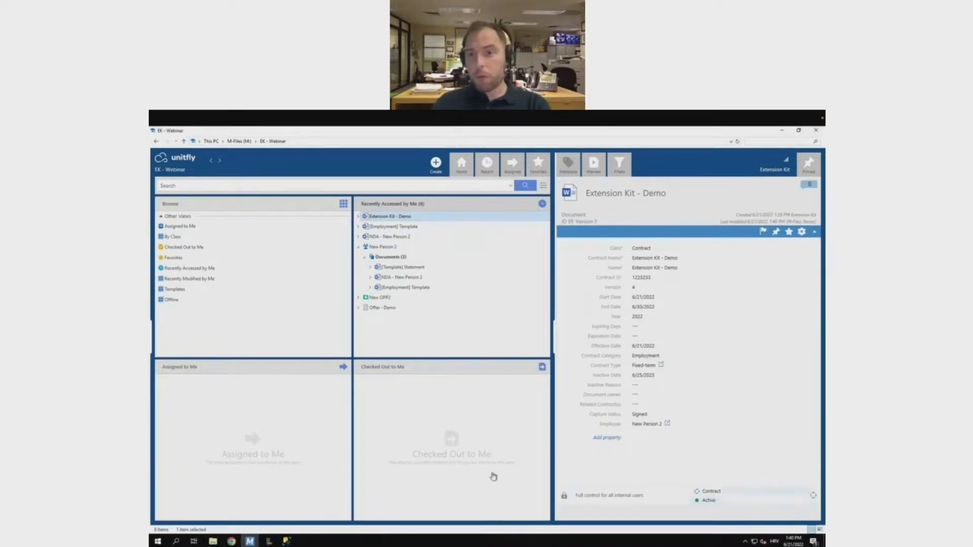
Switch to SQL Server Management Studio, rerun the Contract table query and examine the row for Extension Kit - Demo
{"action": "left_click", "coordinate": [287, 542]}
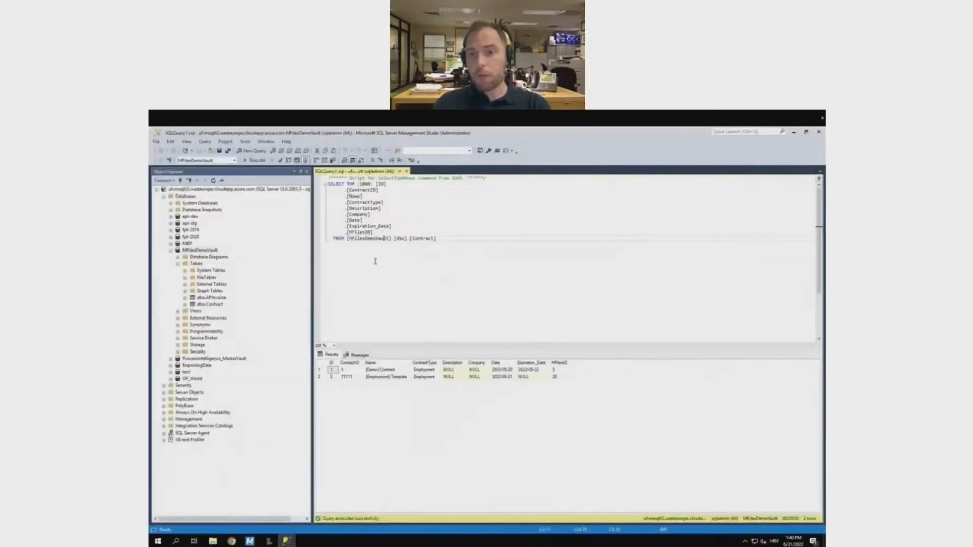
{"action": "left_click", "coordinate": [256, 160]}
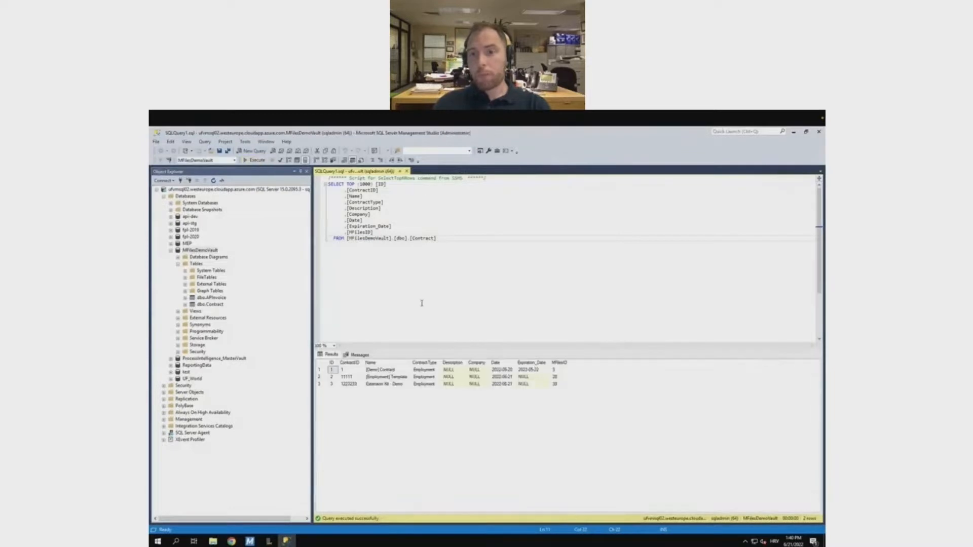
{"action": "left_click", "coordinate": [393, 387]}
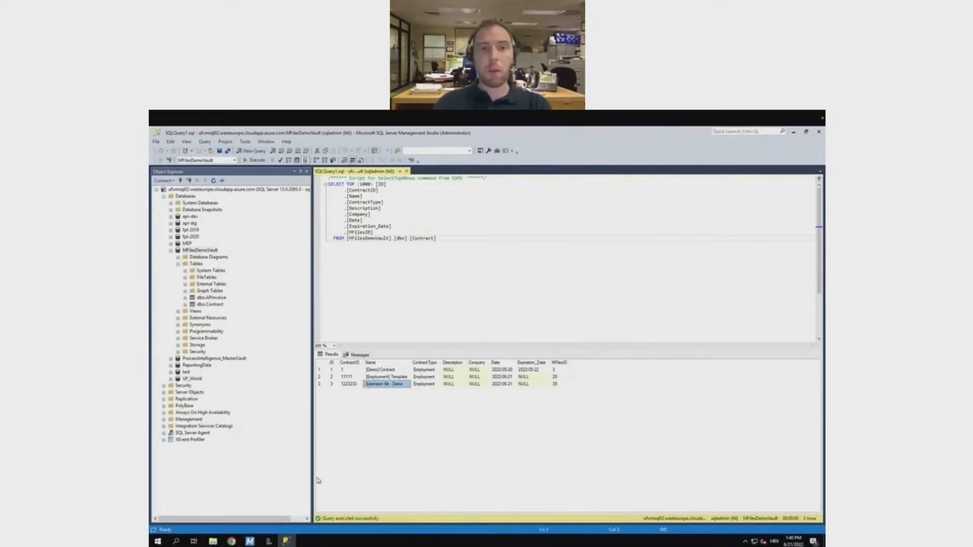
{"action": "mouse_move", "coordinate": [245, 543]}
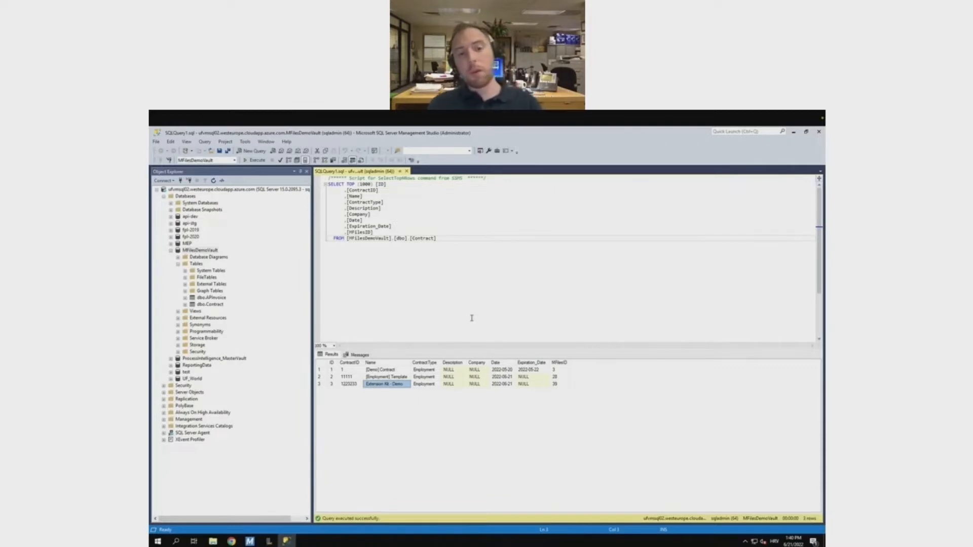
{"action": "left_click", "coordinate": [456, 249]}
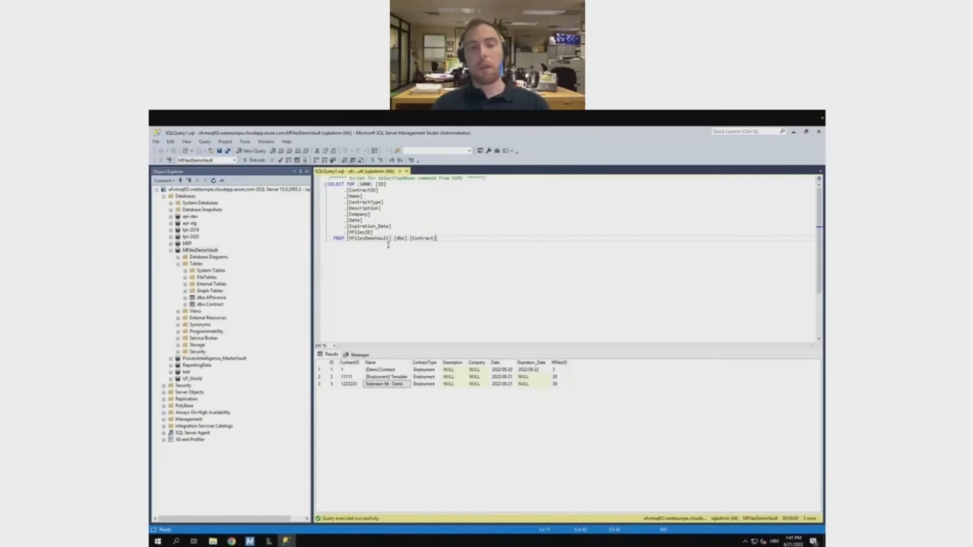
Bring up M-Files Admin, switch to the PowerPoint presentation and show the "When Opportunity Won – Call API" slide
{"action": "mouse_move", "coordinate": [256, 542]}
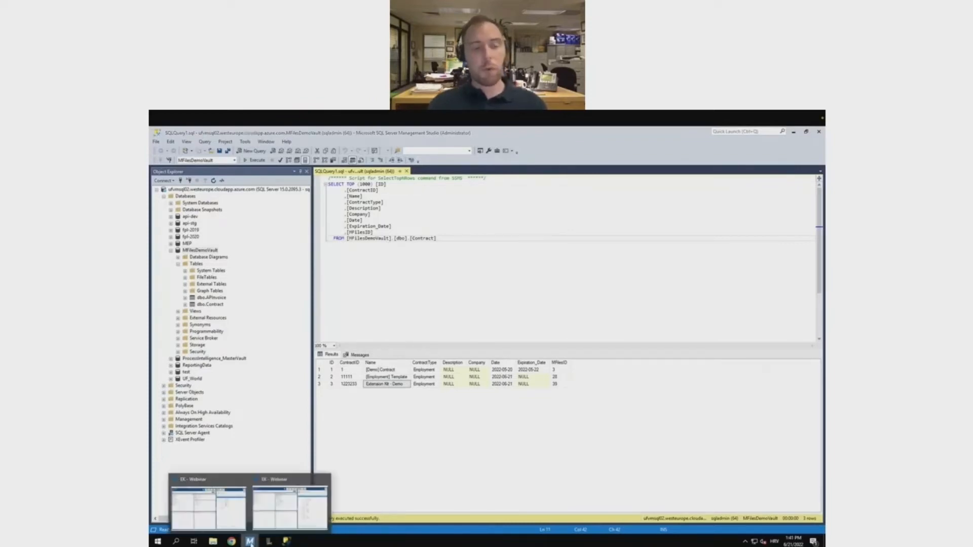
{"action": "left_click", "coordinate": [282, 522]}
{"action": "left_click", "coordinate": [268, 541]}
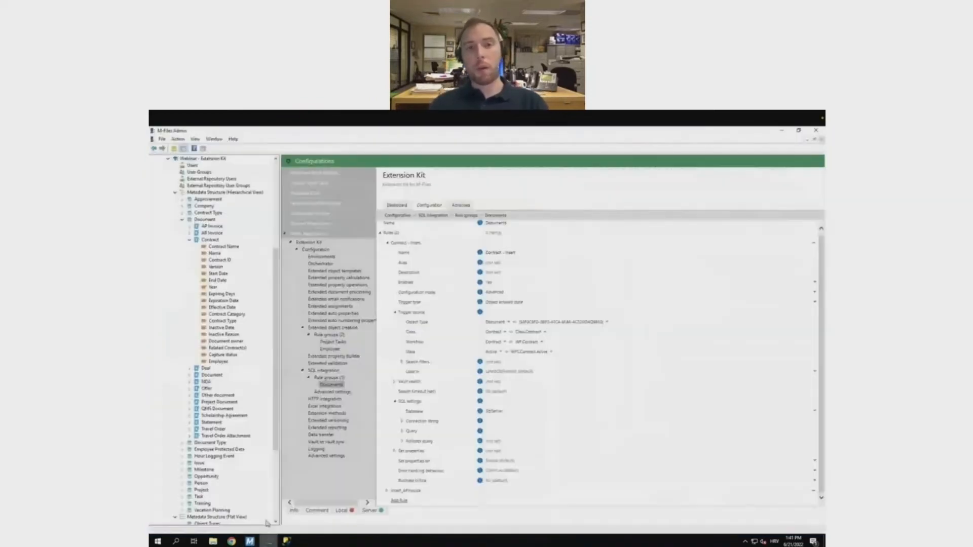
{"action": "key", "text": "ctrl+Left"}
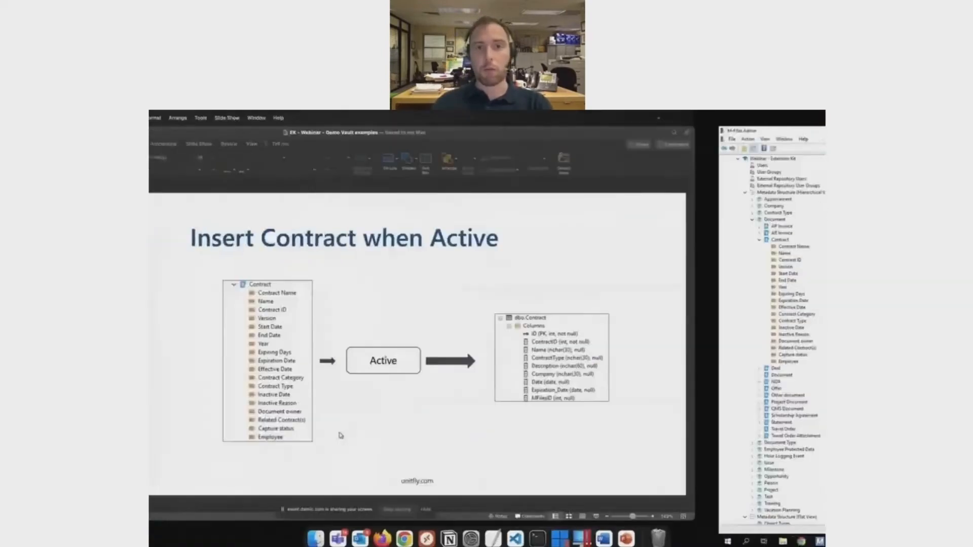
{"action": "left_click", "coordinate": [232, 444]}
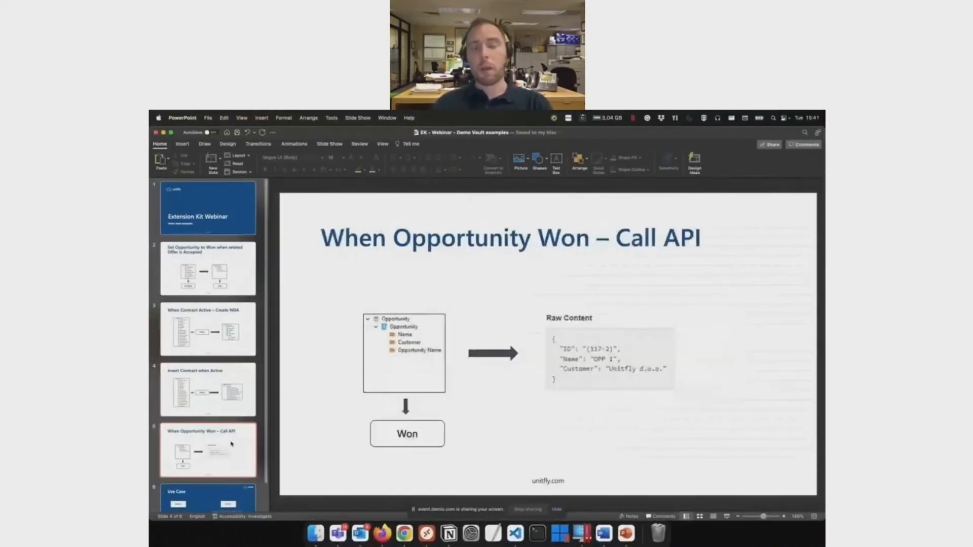